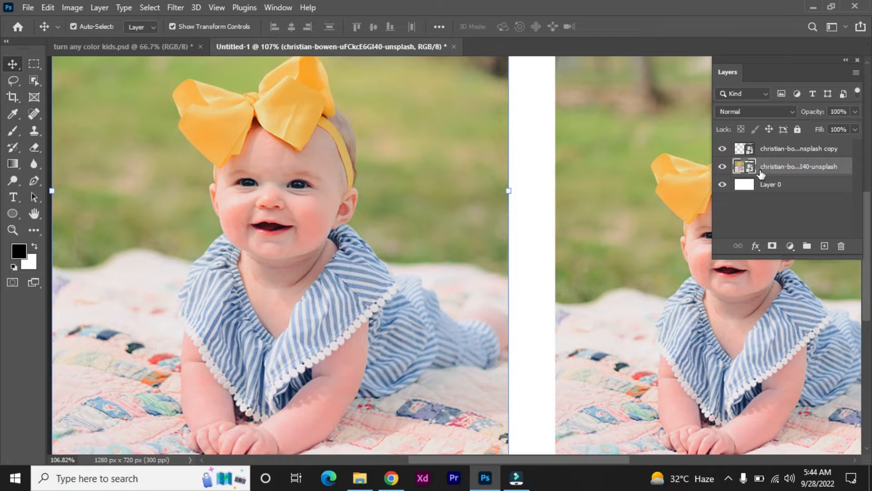
click(723, 166)
Add a Hue/Saturation adjustment layer above the original photo layer.
click(791, 246)
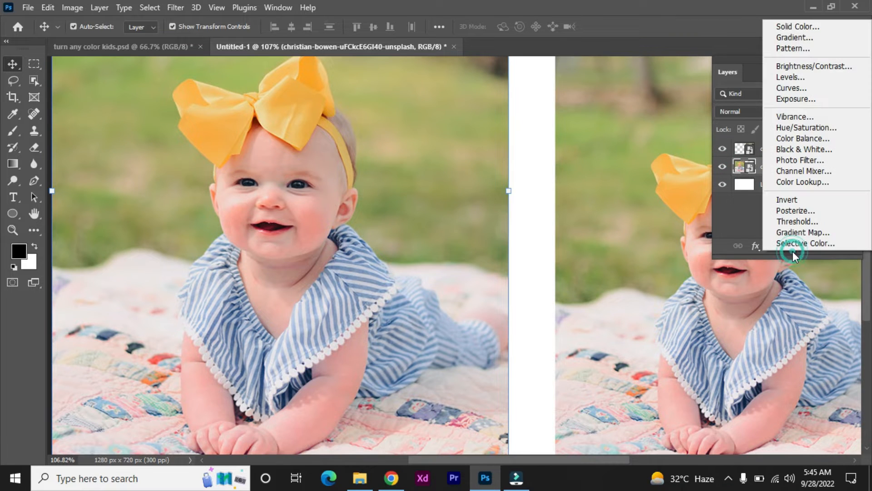
click(806, 129)
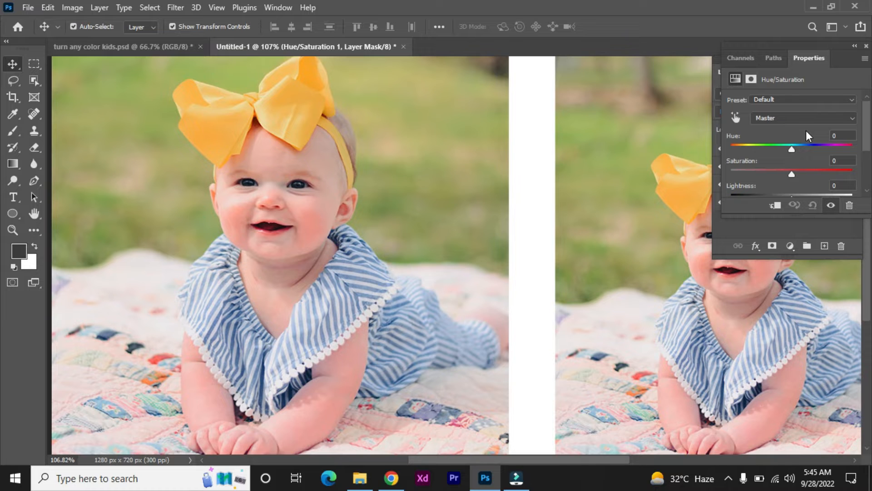
Sample the striped dress with the on-image adjustment tool to target the Blues colour range.
drag(842, 67, 636, 73)
drag(523, 229, 465, 268)
drag(620, 64, 609, 44)
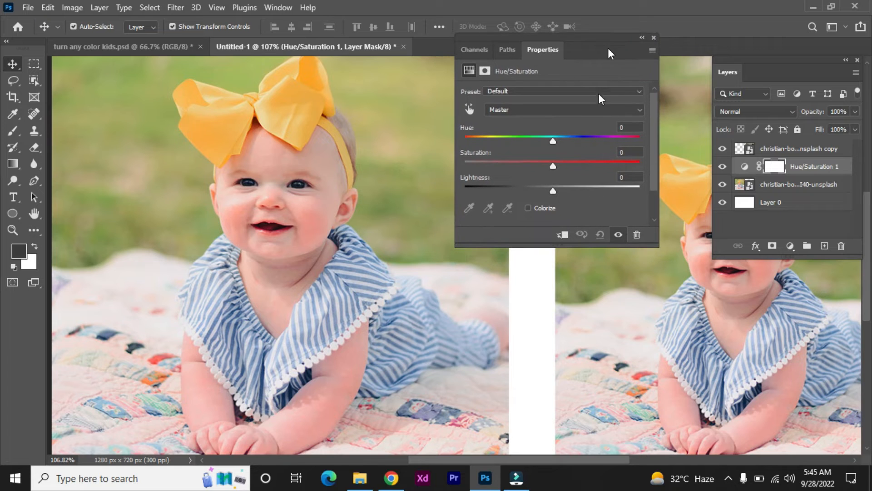
click(469, 110)
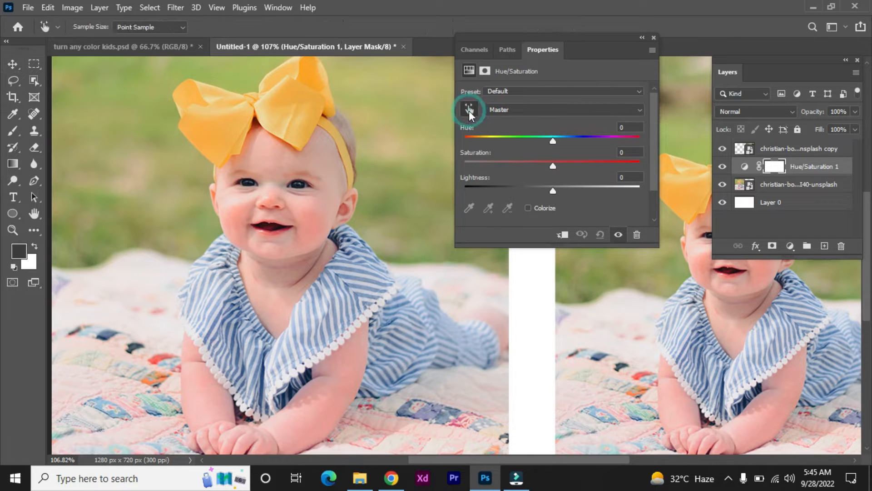
click(356, 254)
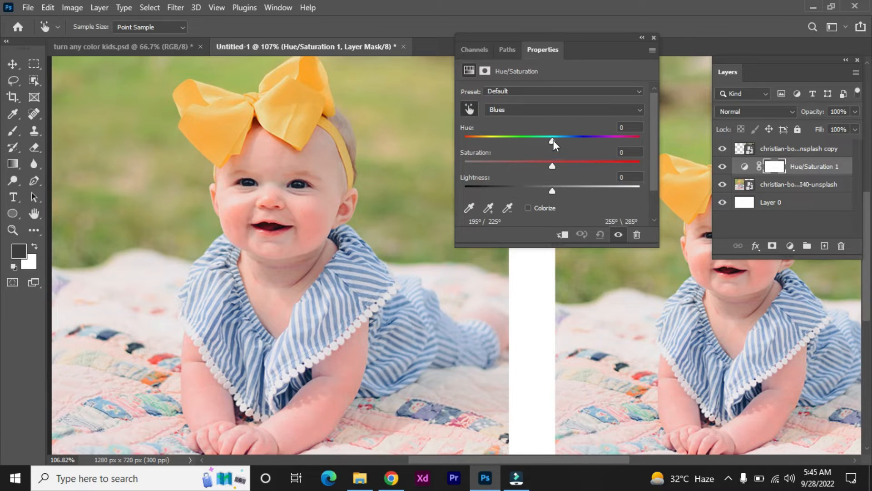
Set the Blues hue to about -53 and saturation to +53 to recolour the dress green.
drag(553, 140, 564, 146)
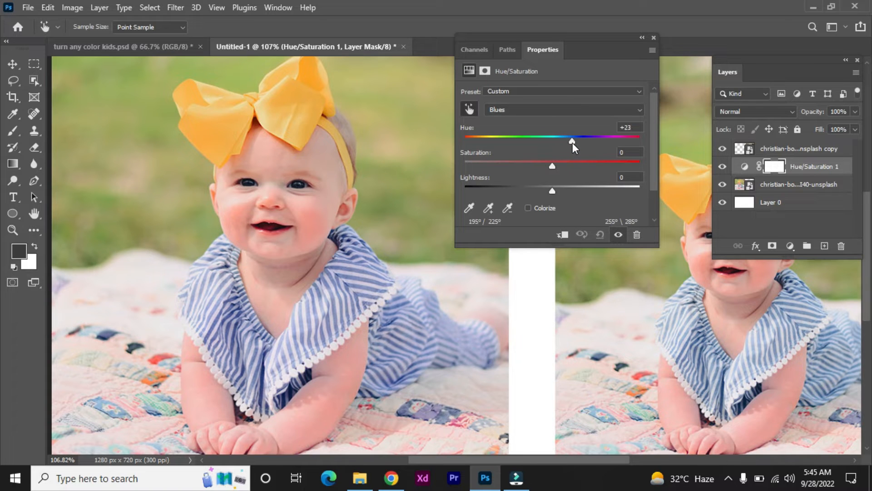
drag(585, 147, 621, 149)
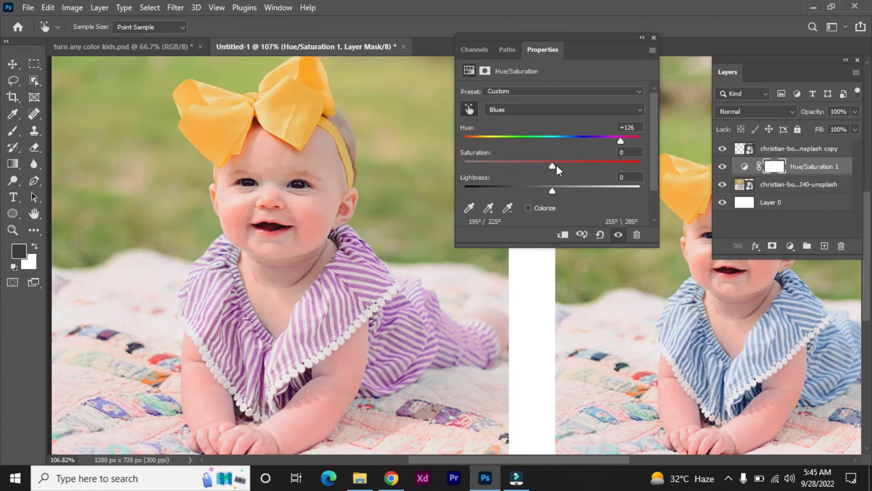
drag(555, 165, 576, 166)
drag(621, 141, 516, 156)
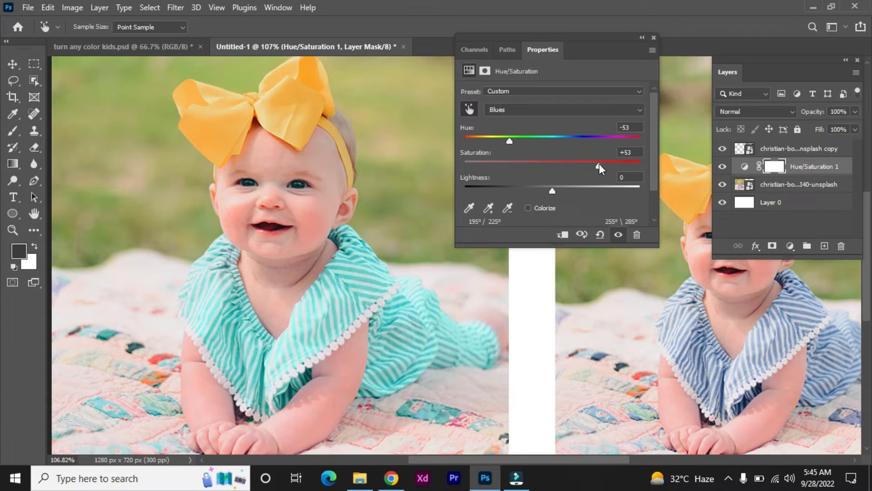
drag(486, 140, 486, 134)
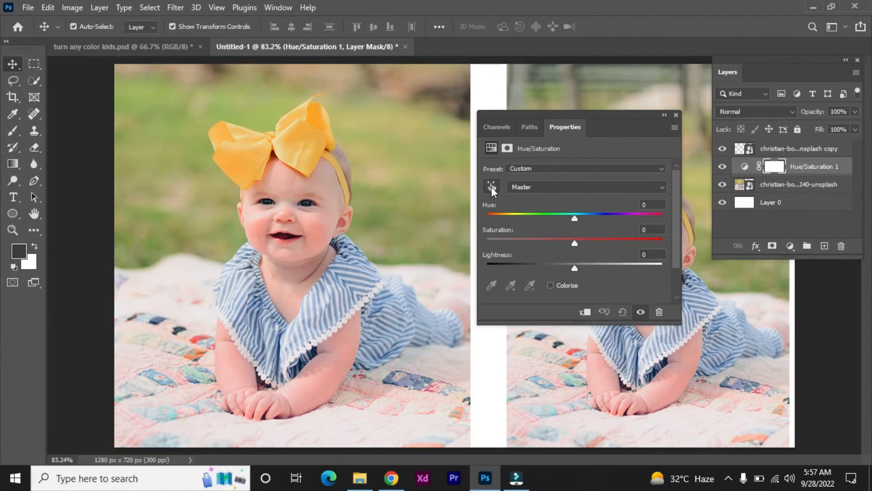
Try sampling the bow to target the Yellows range and adjusting its hue and saturation.
click(491, 186)
click(297, 132)
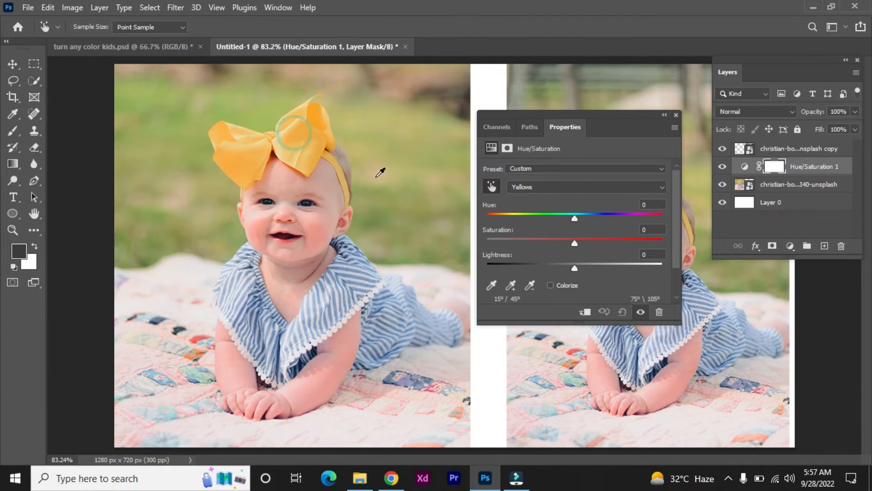
drag(574, 218, 517, 217)
click(571, 244)
mouse_move(570, 244)
mouse_down()
mouse_move(535, 243)
mouse_move(579, 241)
mouse_up()
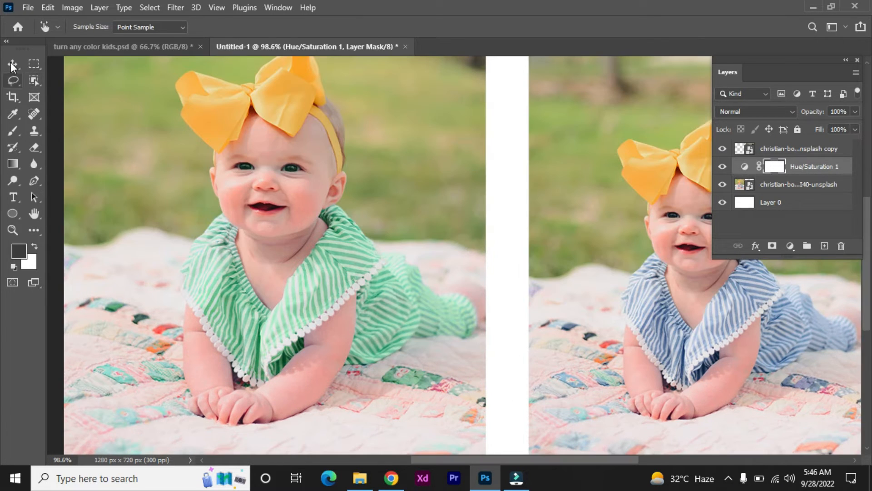
click(12, 66)
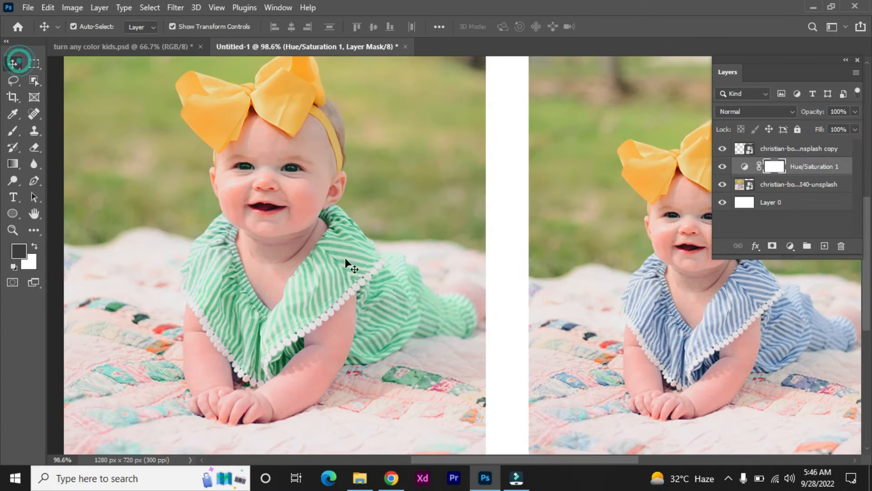
drag(567, 289, 523, 293)
drag(443, 200, 472, 213)
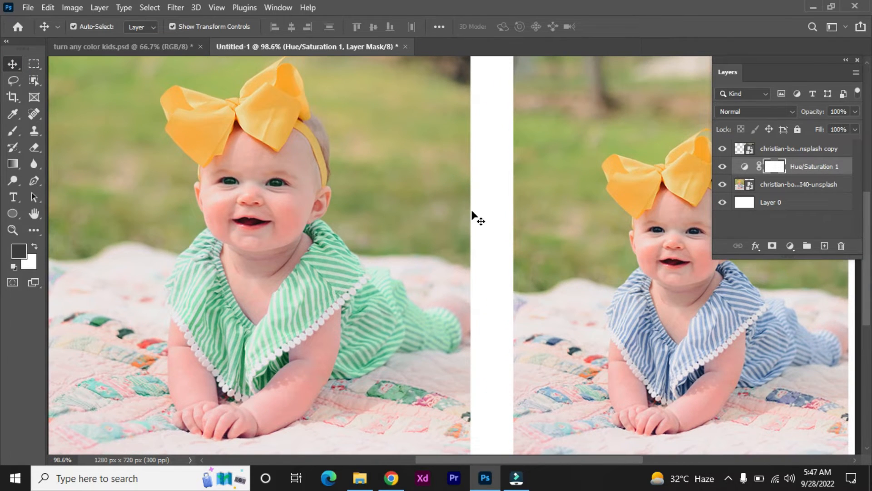
Select the yellow hair bow with the Quick Selection Tool.
click(31, 81)
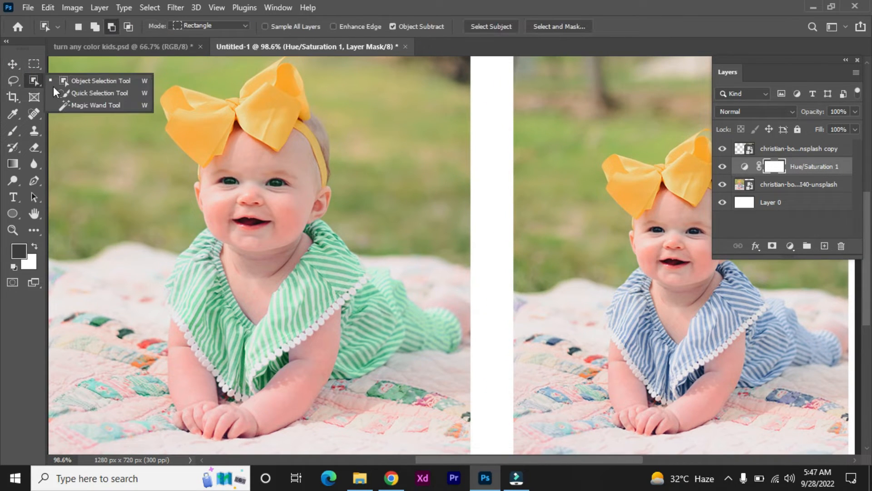
click(80, 94)
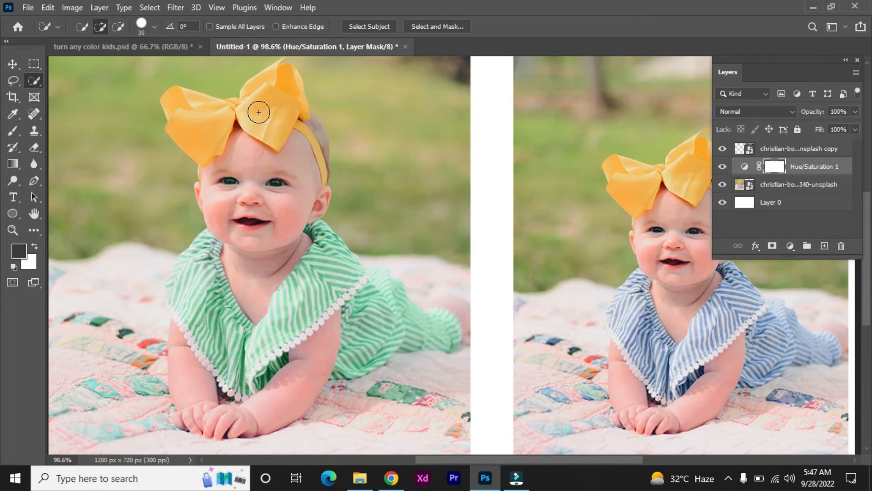
click(262, 94)
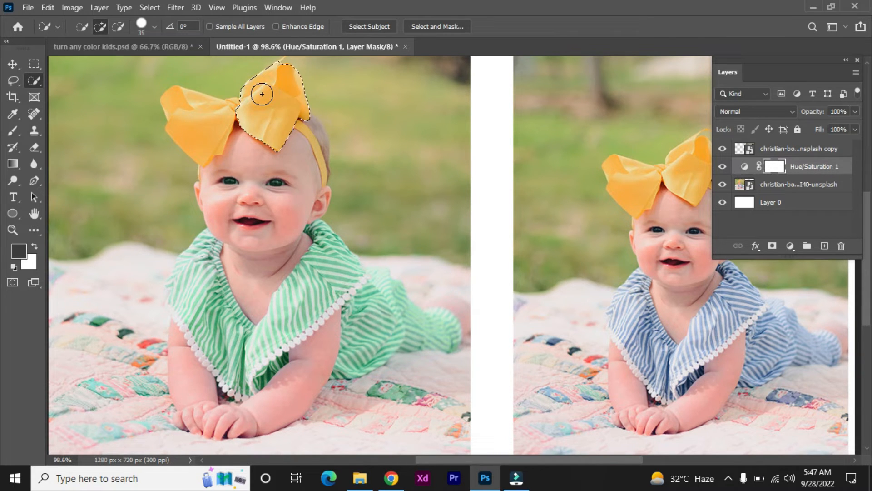
drag(262, 94, 198, 116)
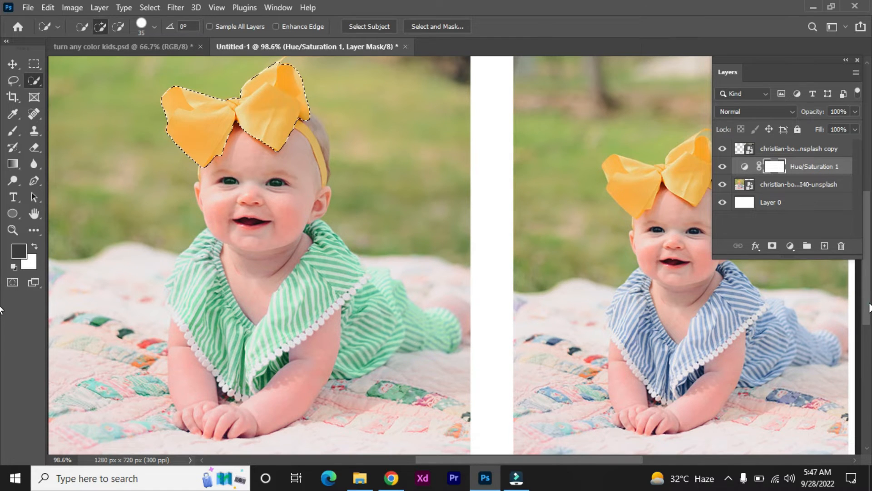
Shrink the selection brush and add the bow's upper tip to the selection.
drag(871, 304, 870, 288)
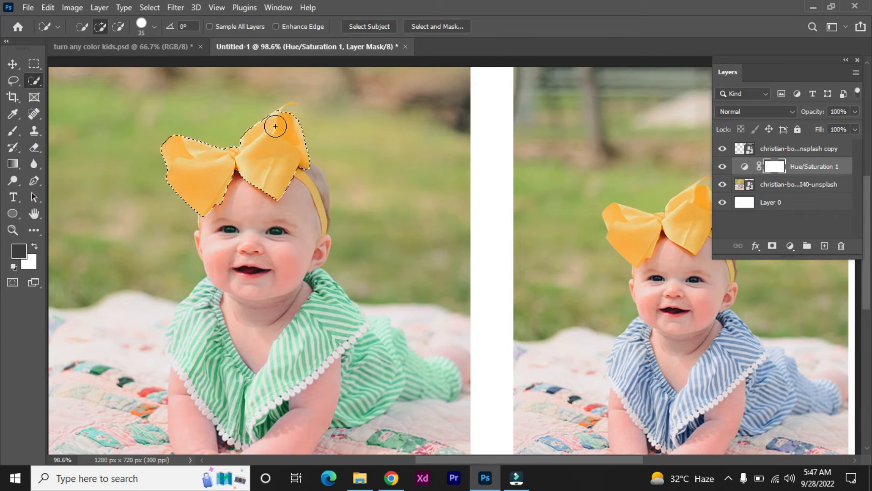
key(bracketleft)
key(bracketleft)
key(bracketleft)
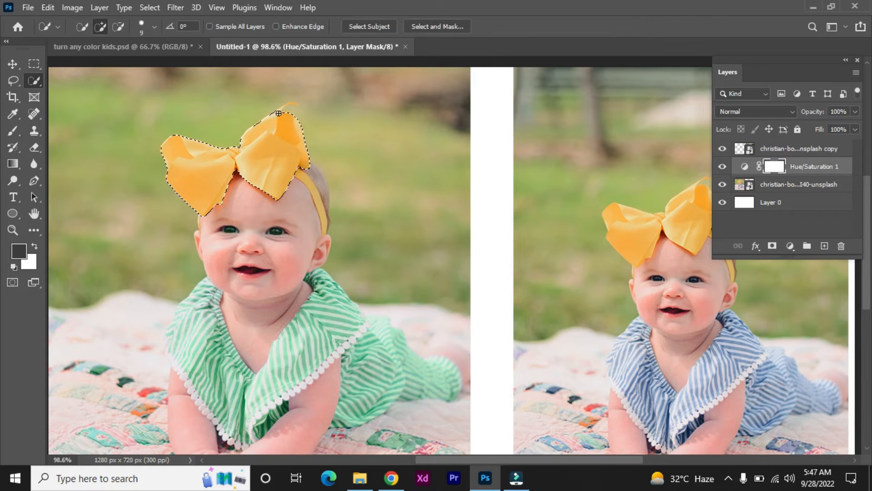
click(281, 109)
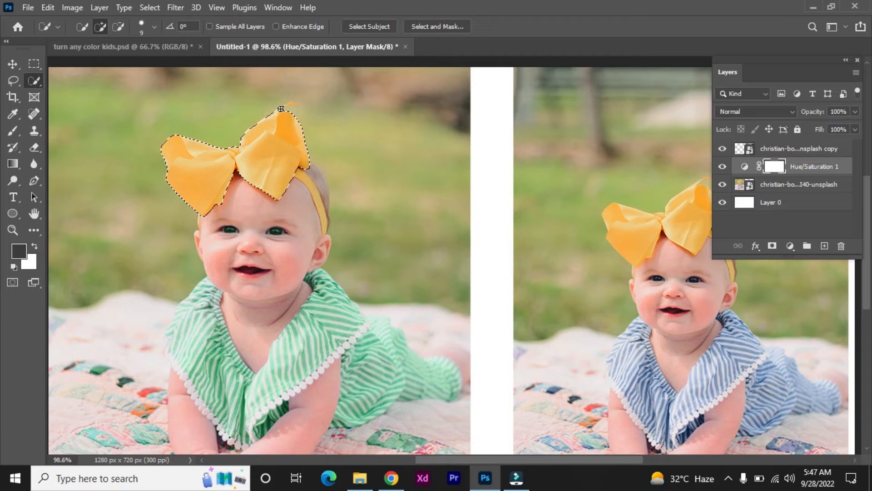
key(bracketright)
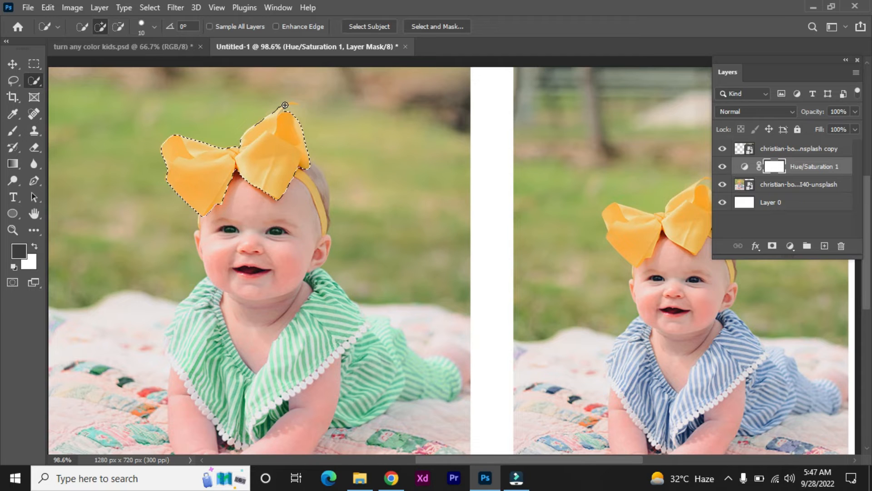
key(bracketleft)
key(bracketleft)
key(bracketleft)
click(285, 104)
click(291, 104)
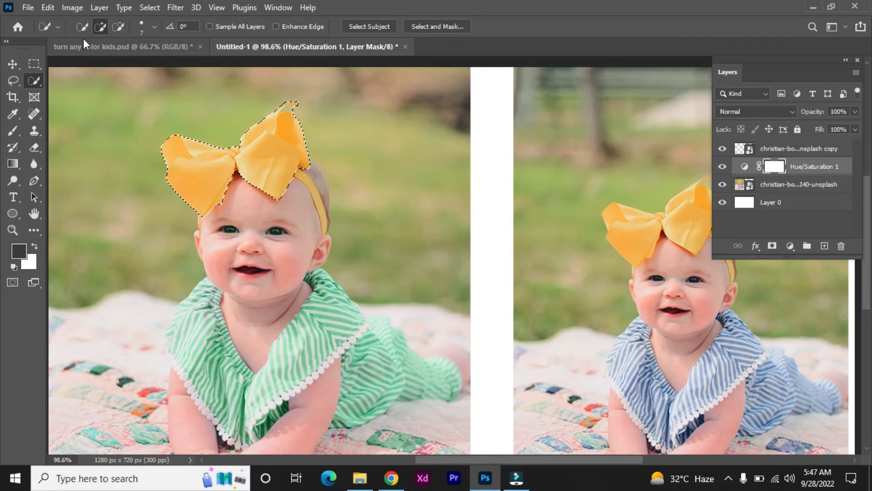
Subtract the excess background and headband areas from the bow selection.
click(119, 27)
drag(295, 109, 292, 109)
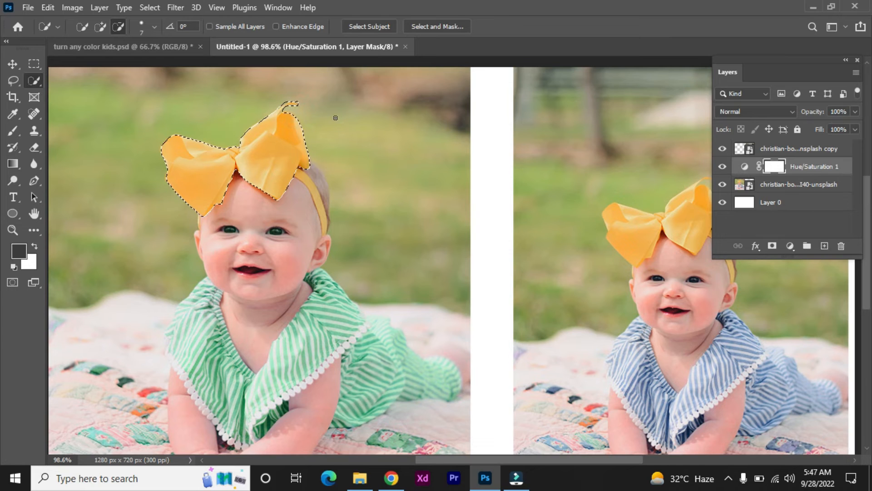
click(119, 28)
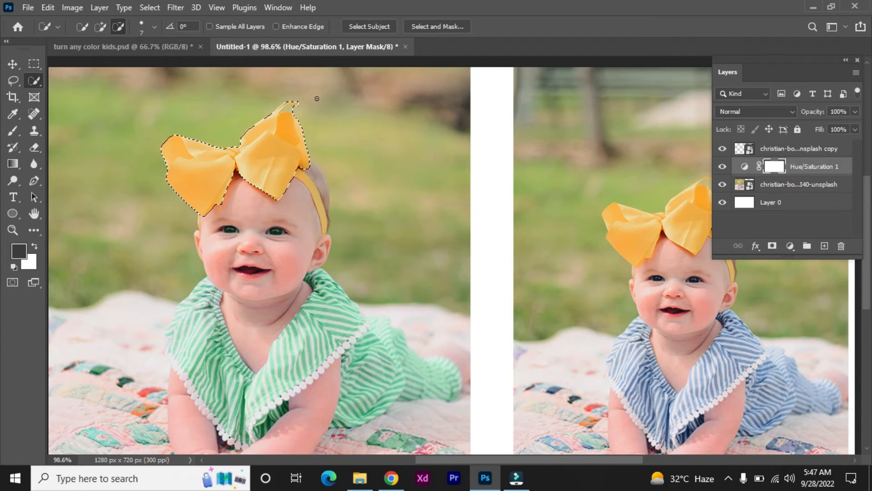
click(295, 109)
drag(294, 109, 287, 111)
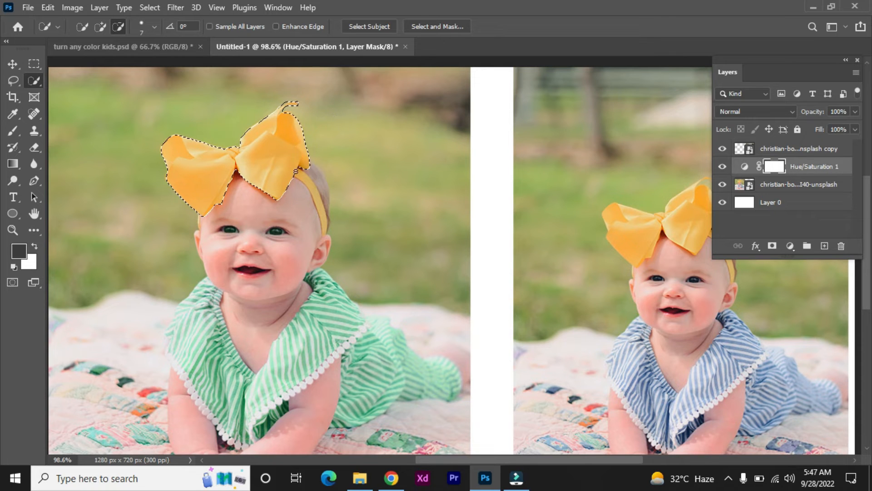
scroll(339, 225, up, 3)
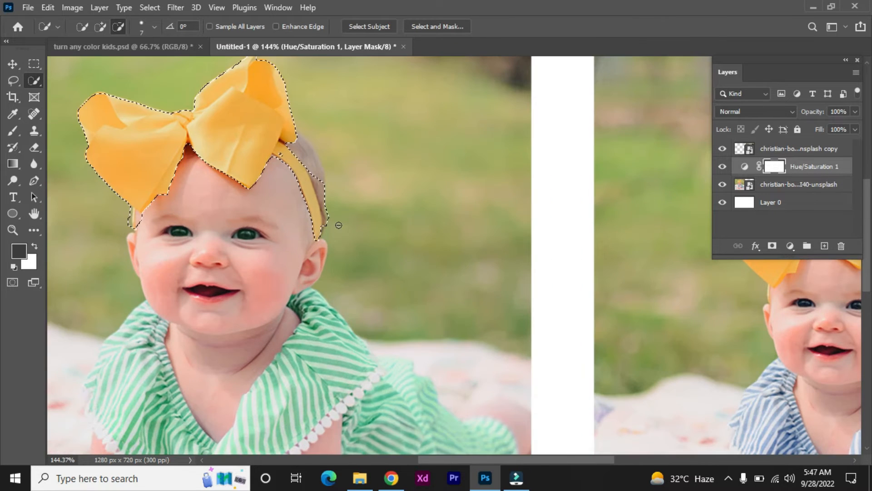
click(117, 27)
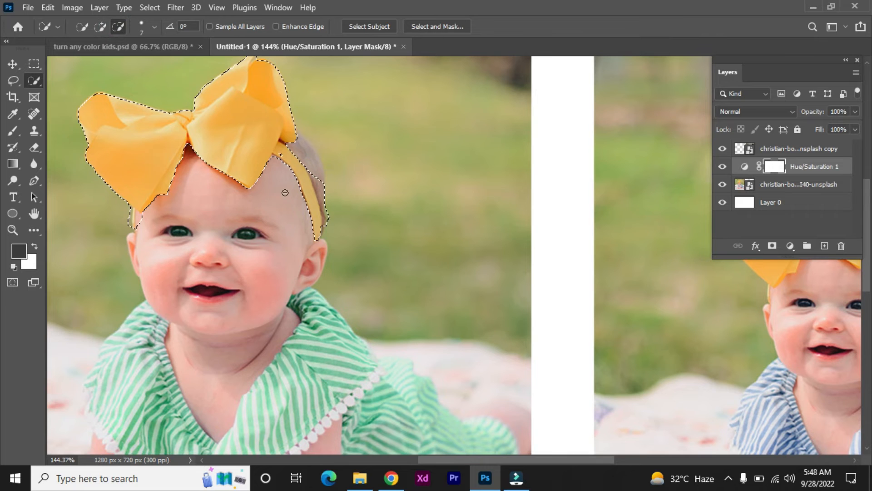
drag(316, 171, 329, 215)
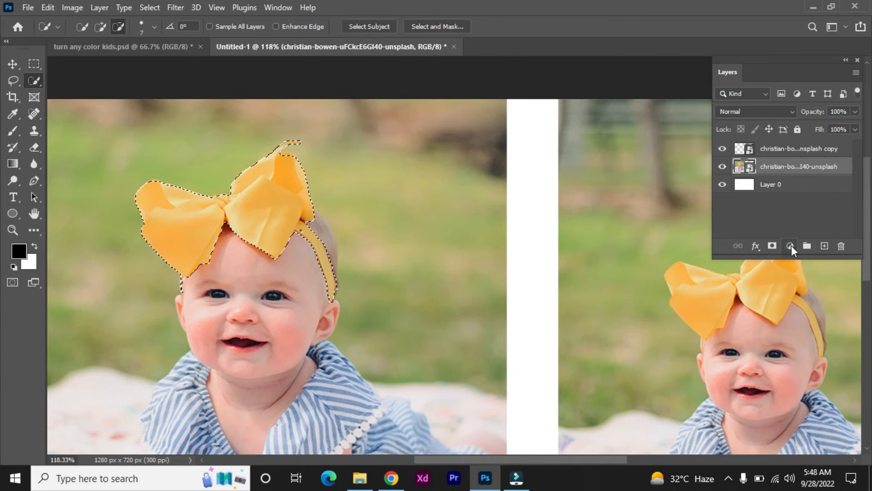
Add a Hue/Saturation adjustment for the bow selection and shift its hue to -112.
click(791, 245)
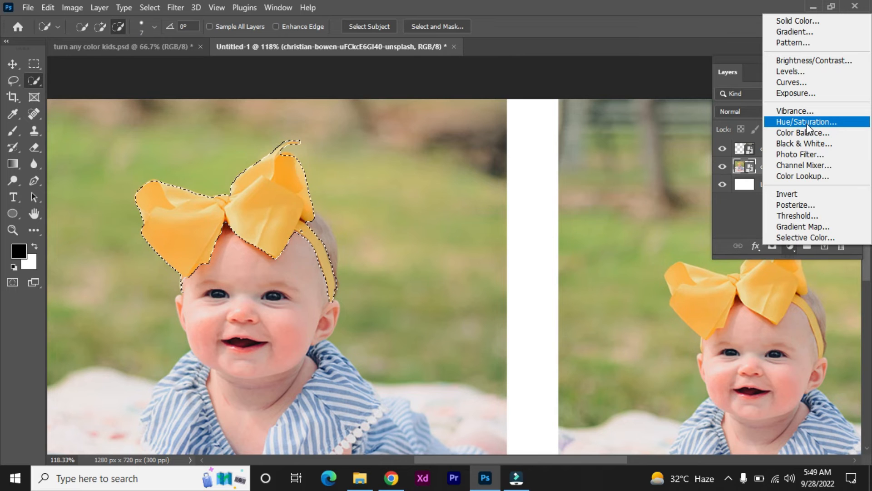
click(807, 123)
drag(396, 77, 599, 108)
key(ctrl+0)
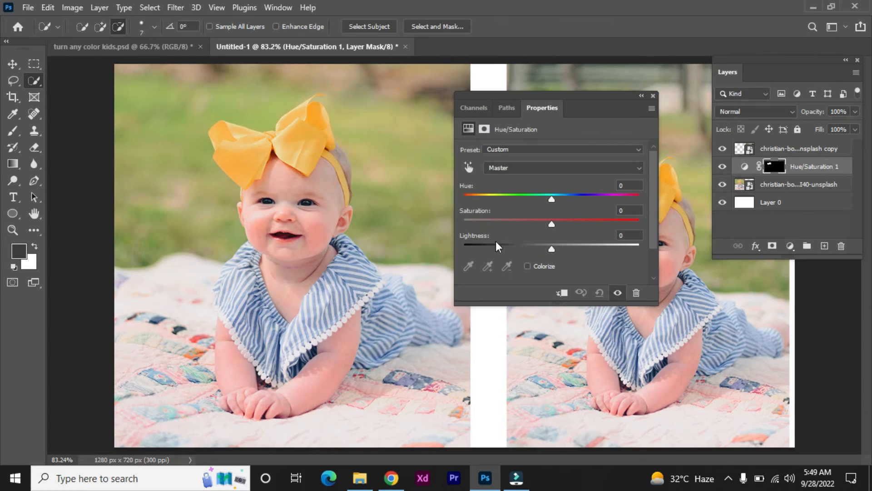
mouse_move(551, 200)
mouse_down()
mouse_move(606, 204)
mouse_move(495, 211)
mouse_up()
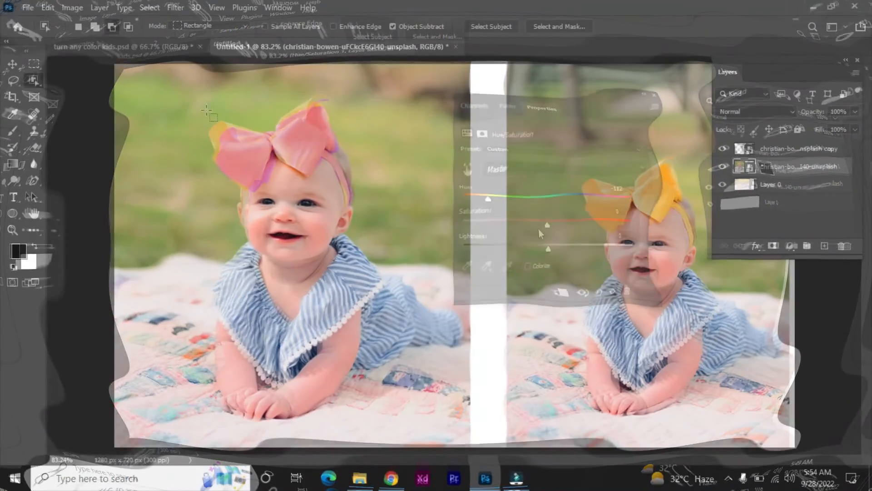
Select the bow with the Object Selection Tool and add a Hue/Saturation adjustment layer for it.
drag(191, 97, 349, 188)
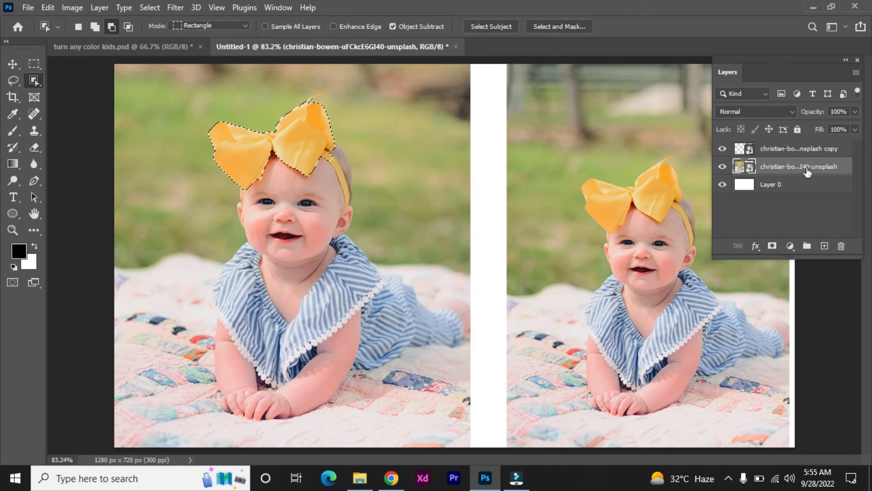
click(790, 245)
click(818, 125)
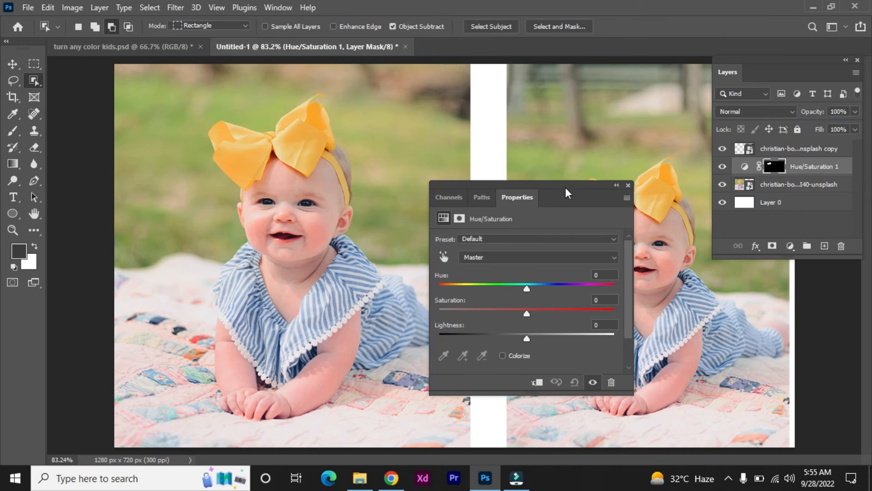
drag(565, 187, 565, 61)
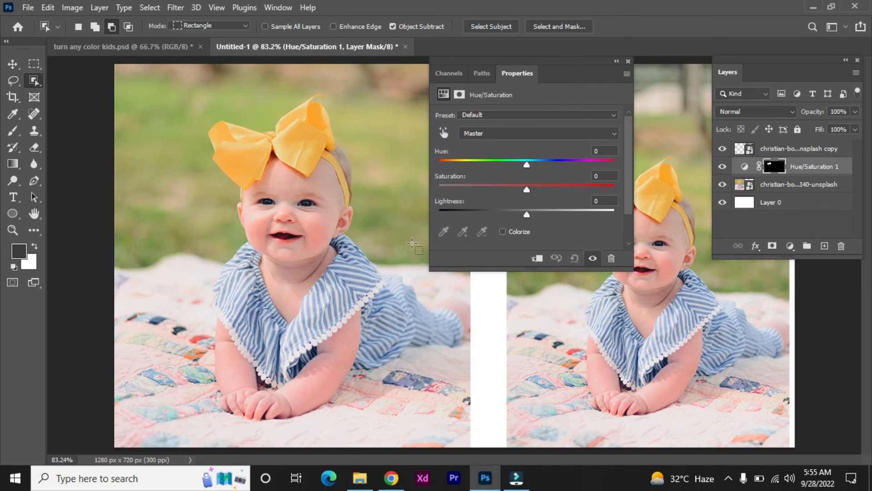
Enable Colorize and set saturation to about 56 and hue to 191 to turn the bow blue.
click(503, 231)
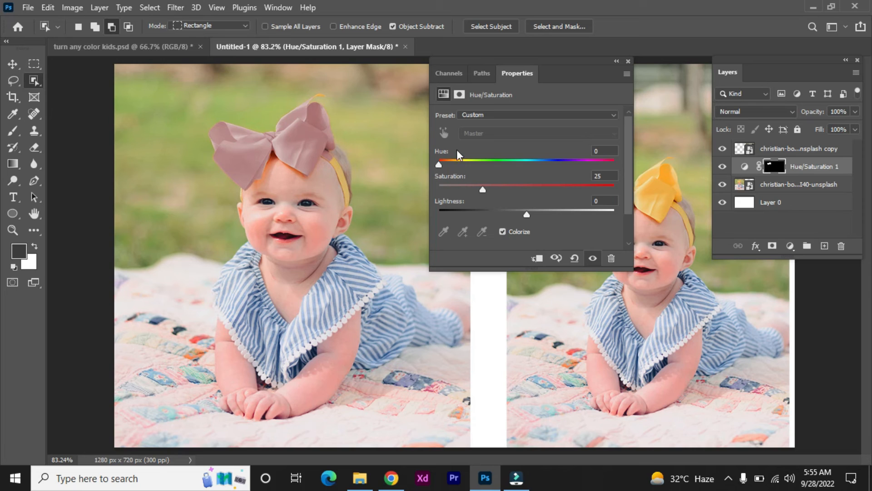
drag(483, 186, 510, 193)
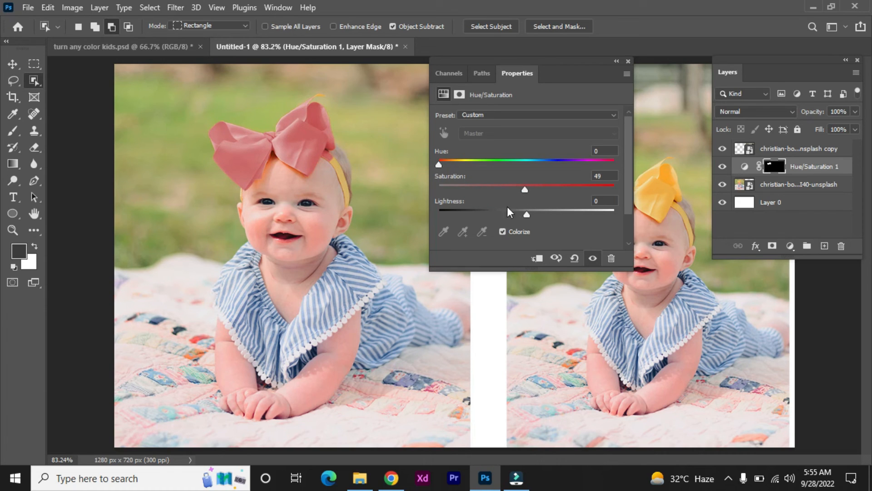
drag(532, 190, 536, 190)
drag(437, 164, 534, 167)
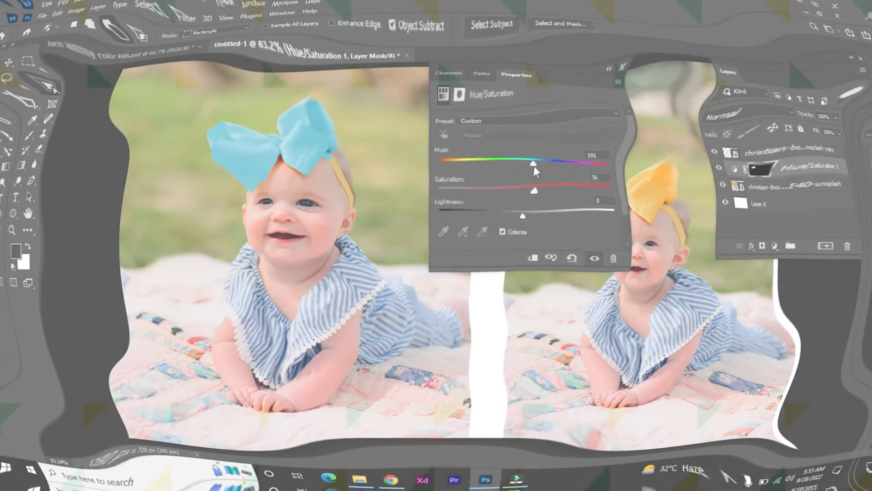